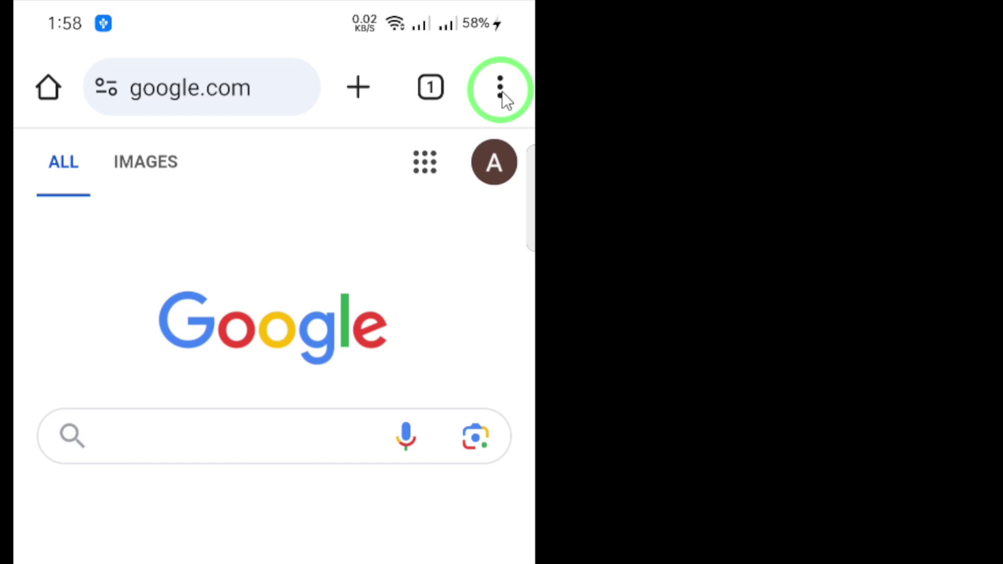
# - Reach Chrome's Settings through the three-dot menu to get to Google Password Manager
pyautogui.click(502, 92)
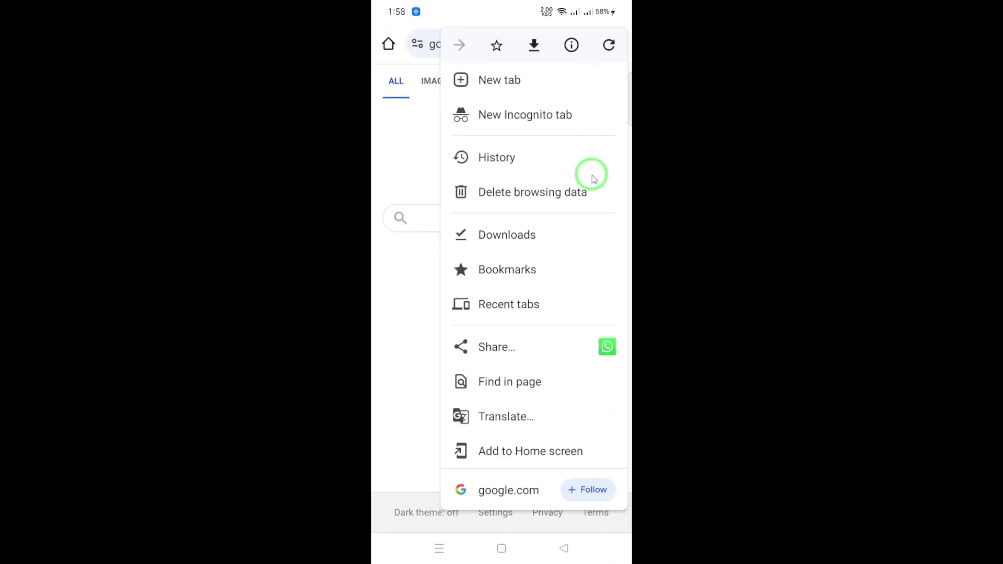
pyautogui.scroll(-3, 592, 175)
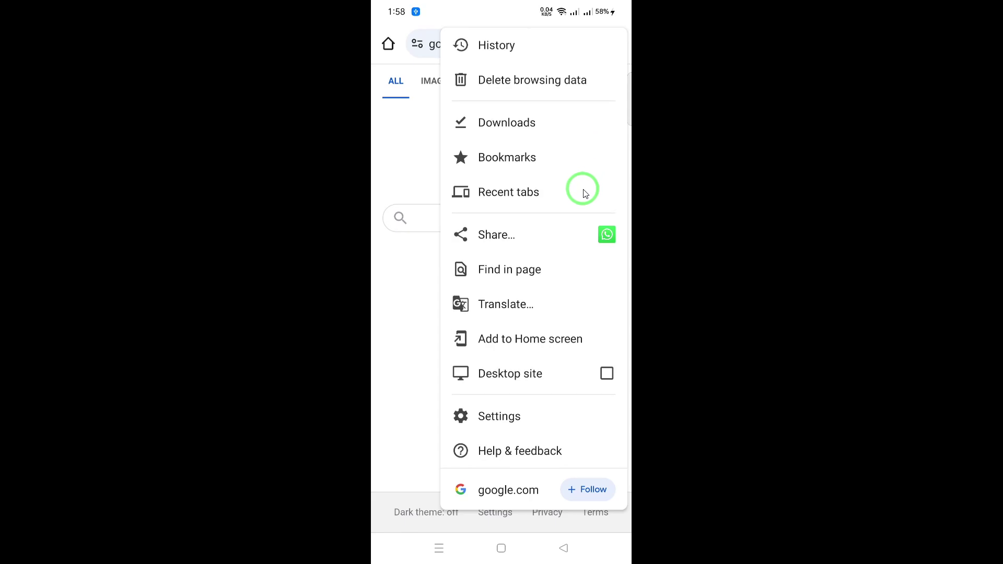
pyautogui.click(504, 416)
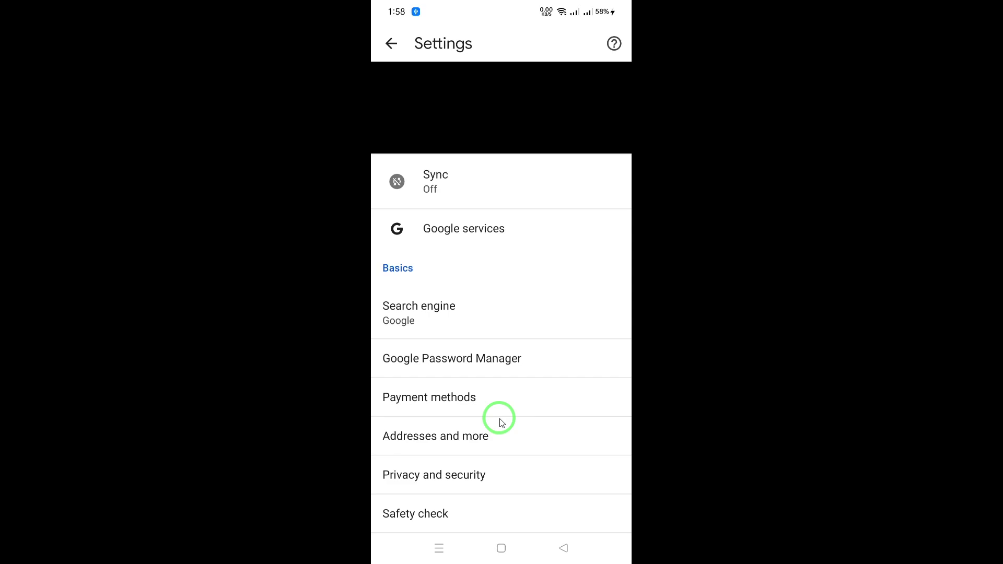
pyautogui.scroll(-1, 499, 421)
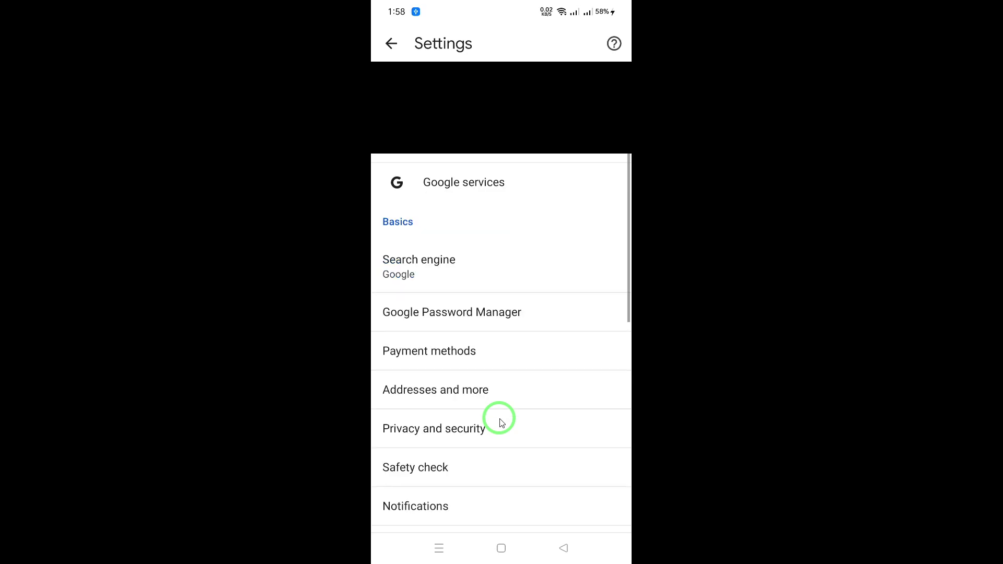
pyautogui.scroll(-1, 500, 422)
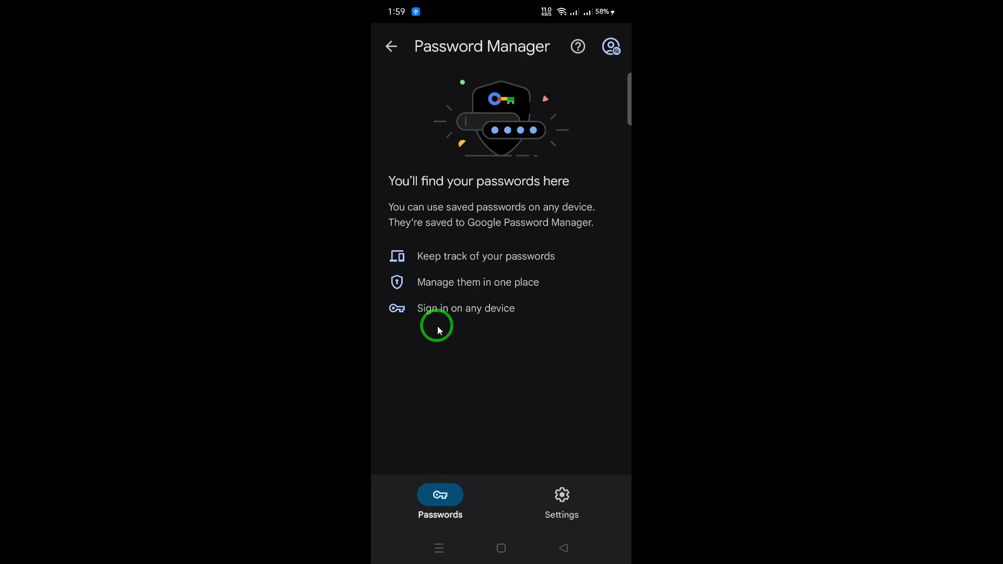
# - Go home from Password Manager using the Android navigation bar
pyautogui.middleClick(437, 327)
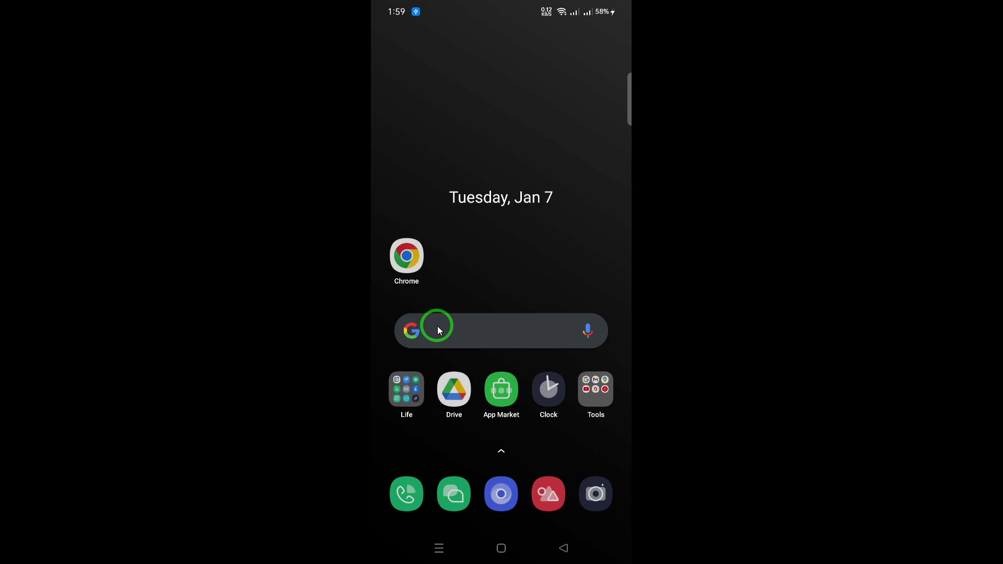